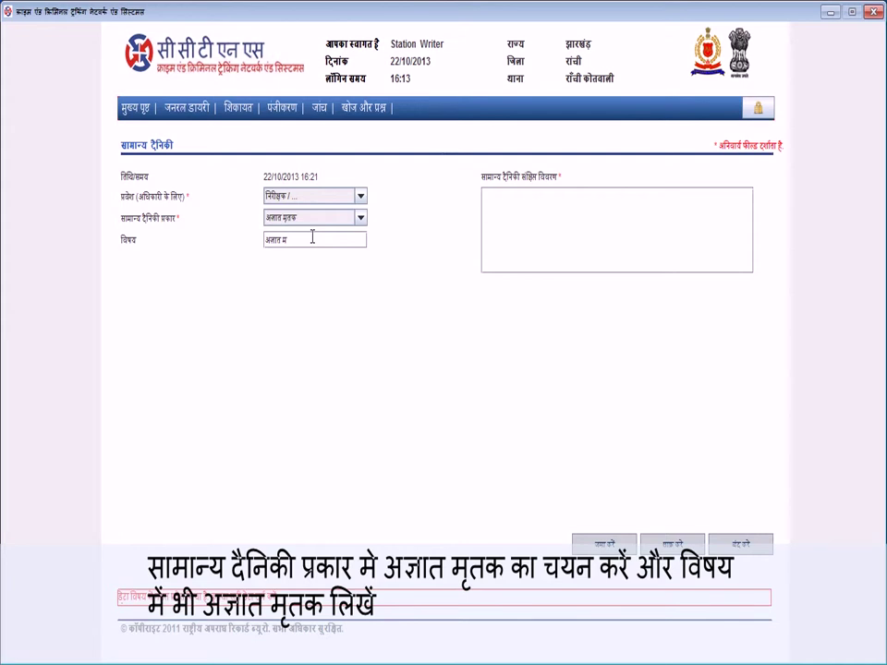
Step: Correct the subject's mistyped ending so the विषय field reads 'अज्ञात मृतक'
type("तक")
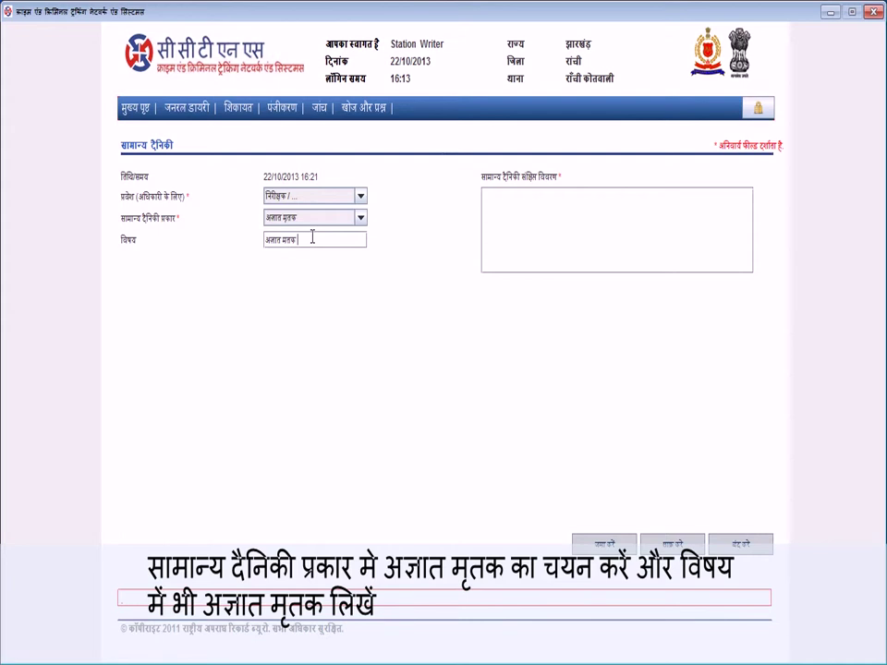
key("BackSpace")
key("BackSpace")
type("तक")
Step: Type the description opening 'इस समय 11:00 बजे टेलिफोन द्वारा सूचना मिली कि एक अज्ञात व्यक्ति', fixing typos
key("Tab")
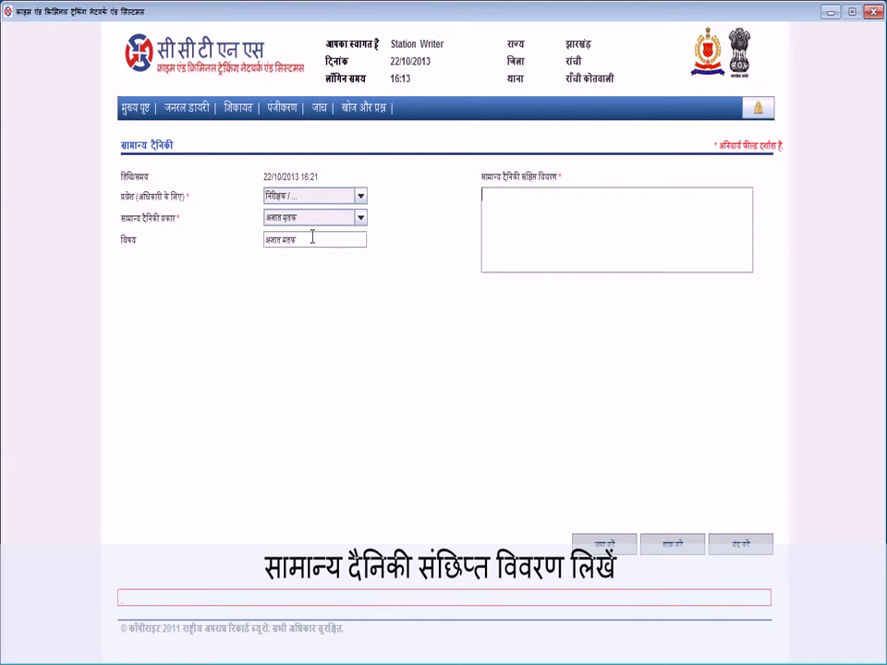
type("इस सम")
type("य 11")
type(":00")
type(" बजे")
type(" दे")
type("लिफो")
type("न द")
type("्वारा")
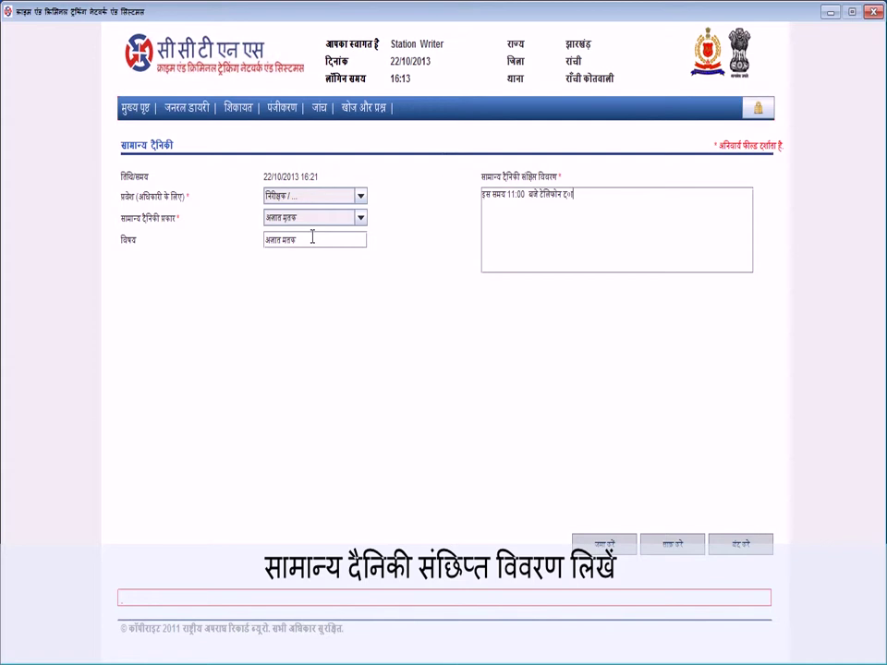
key("BackSpace")
key("BackSpace")
key("BackSpace")
key("BackSpace")
key("BackSpace")
type("्वारा")
type("सूचना मिली कि एक अजात ज्यक्ति")
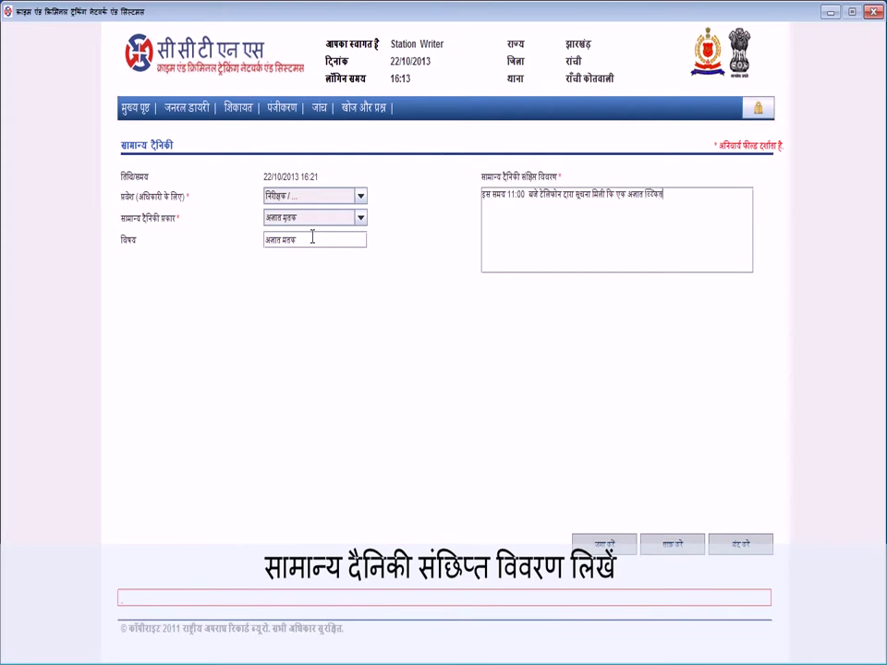
Step: Fix the last word and add 'व्यक्ति का शव कचहरी चौक पर पड़ा है ।' to the description
key("BackSpace")
key("BackSpace")
key("BackSpace")
key("BackSpace")
key("BackSpace")
key("BackSpace")
key("BackSpace")
type("ज")
key("BackSpace")
type("व")
type("्यक्ति का शव कचहरी चौक पर पड़ा ह")
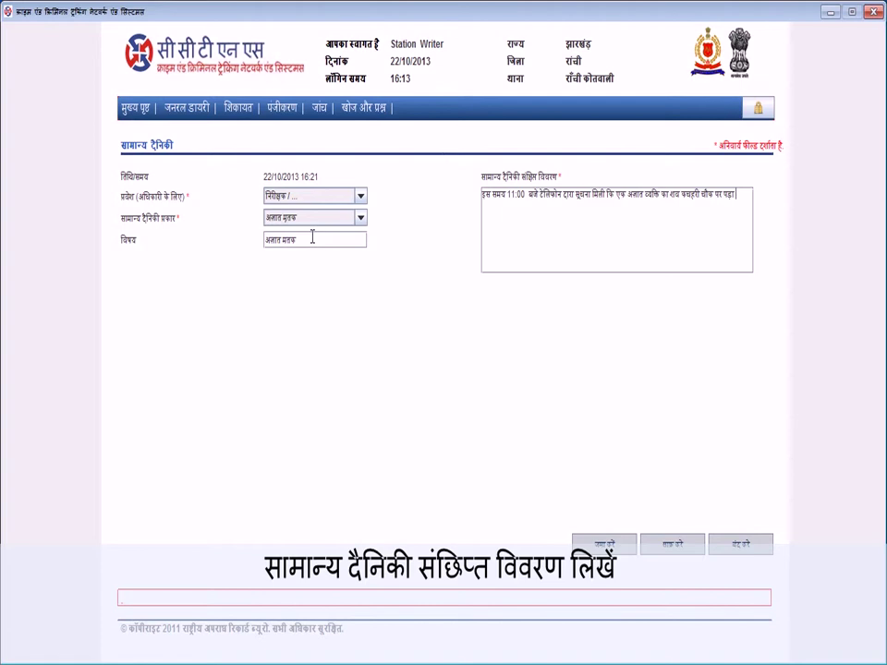
type("ै । स")
Step: On a new line, write that the named सा०अ०नि० was directed to take necessary action
key("Return")
type("सा०अ०नि")
type("०")
type(" को")
type(" अ")
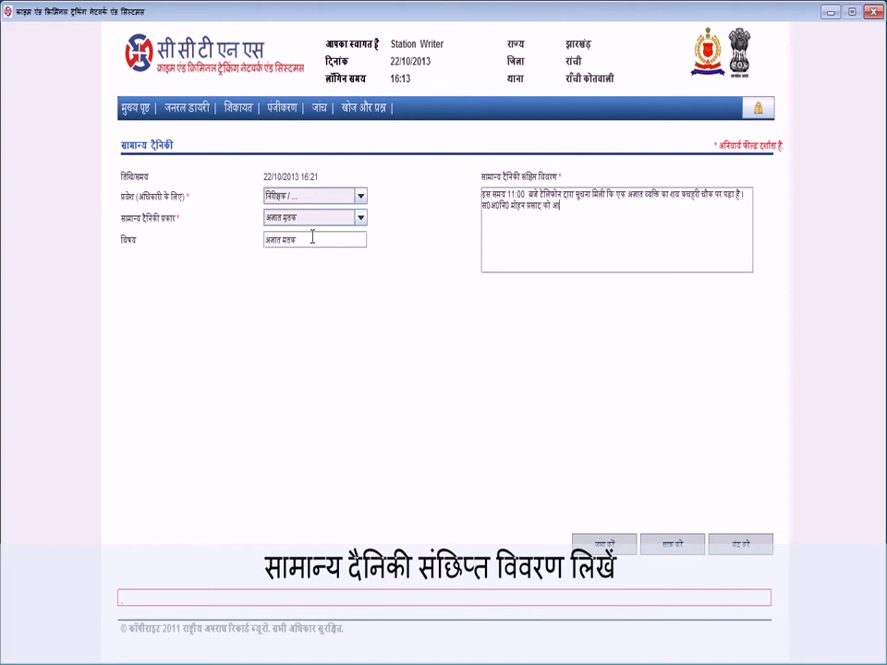
type("जय")
type("क कार्रवा")
type("ई")
type("करने")
type(" हे")
type("तु")
key("BackSpace")
key("BackSpace")
key("BackSpace")
key("BackSpace")
type("व")
type("निर्देश दे")
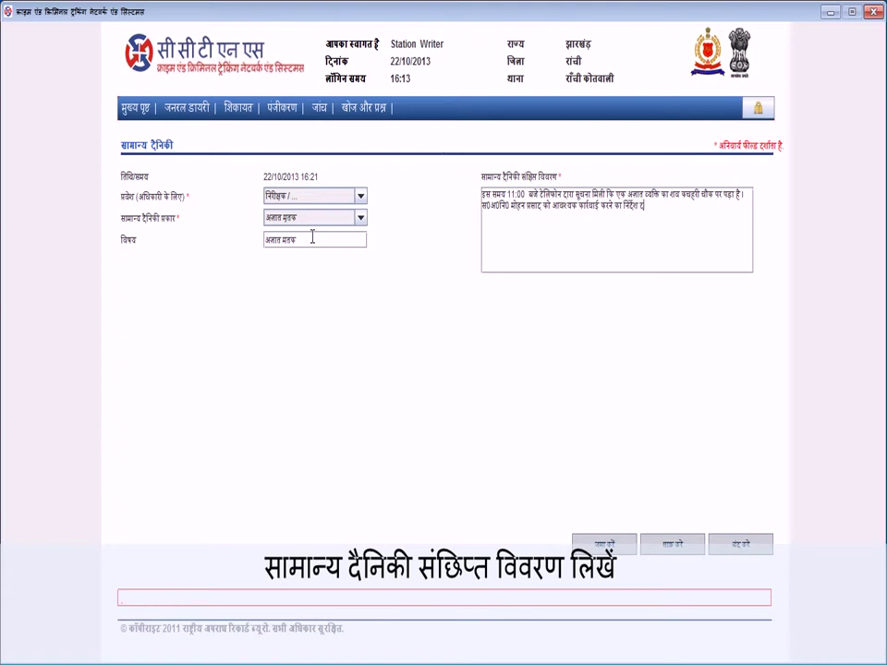
type("िया")
Step: Try submitting the diary entry, then start retyping the subject's last word
left_click(597, 545)
key("BackSpace")
key("BackSpace")
key("BackSpace")
key("BackSpace")
key("BackSpace")
type("म")
Step: Finish the subject's 'मृतक' ending and submit the General Diary with जमा करें
type("तक")
left_click(609, 547)
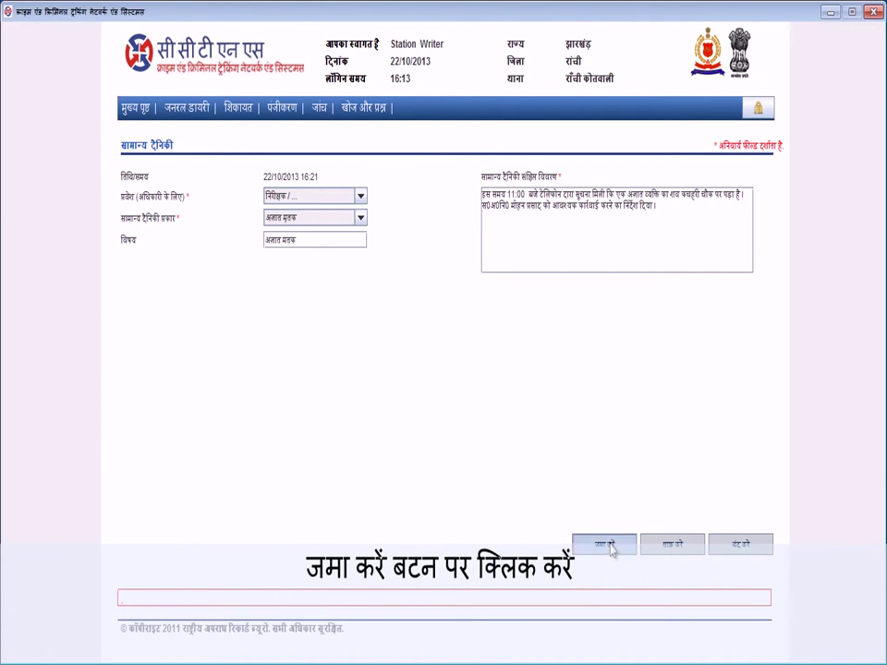